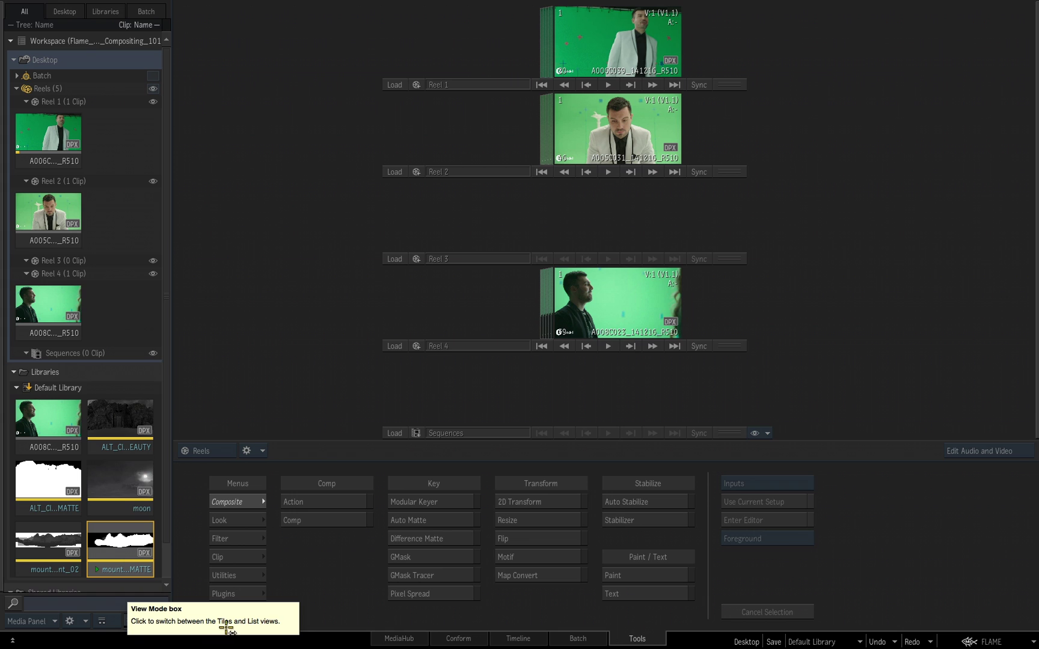
Set the Media Panel View Mode to List with Small row size, after briefly trying Tiles
click(102, 622)
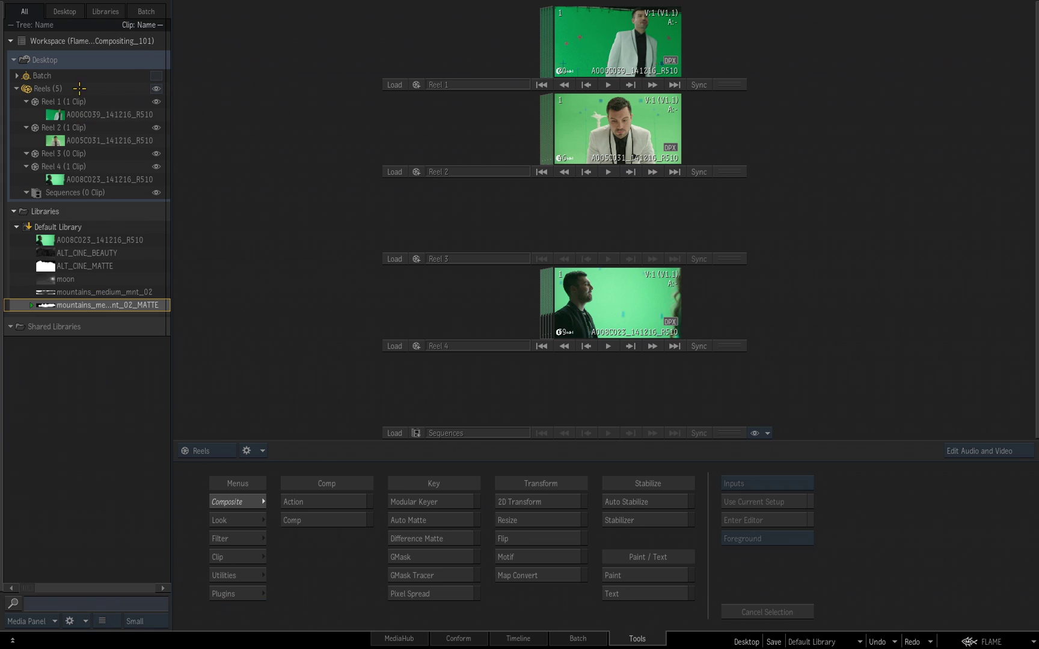
click(104, 623)
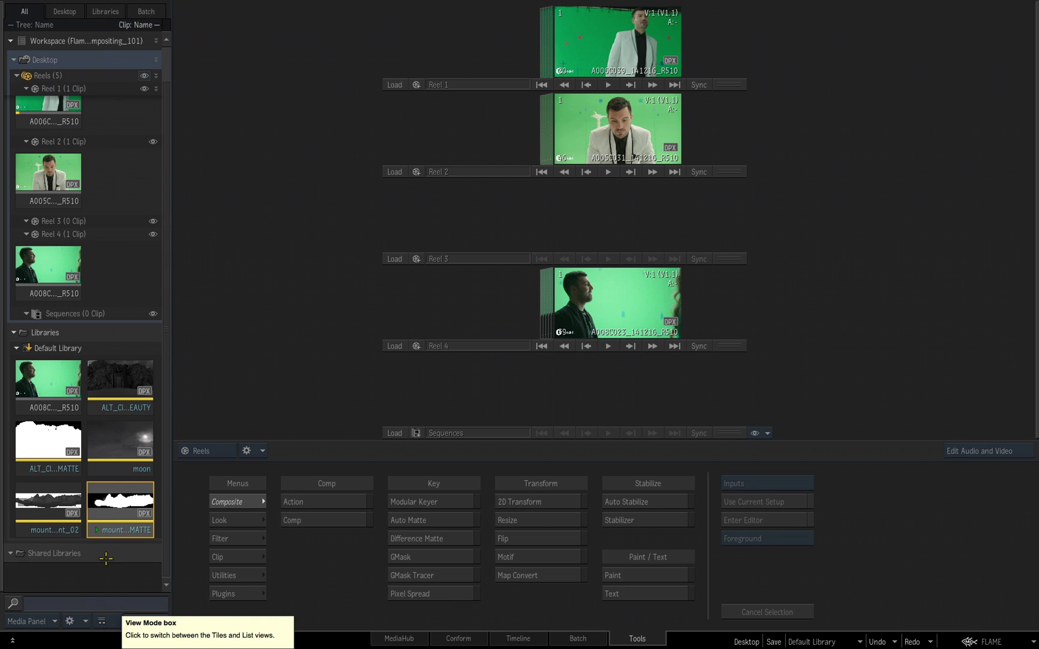
drag(139, 626, 140, 627)
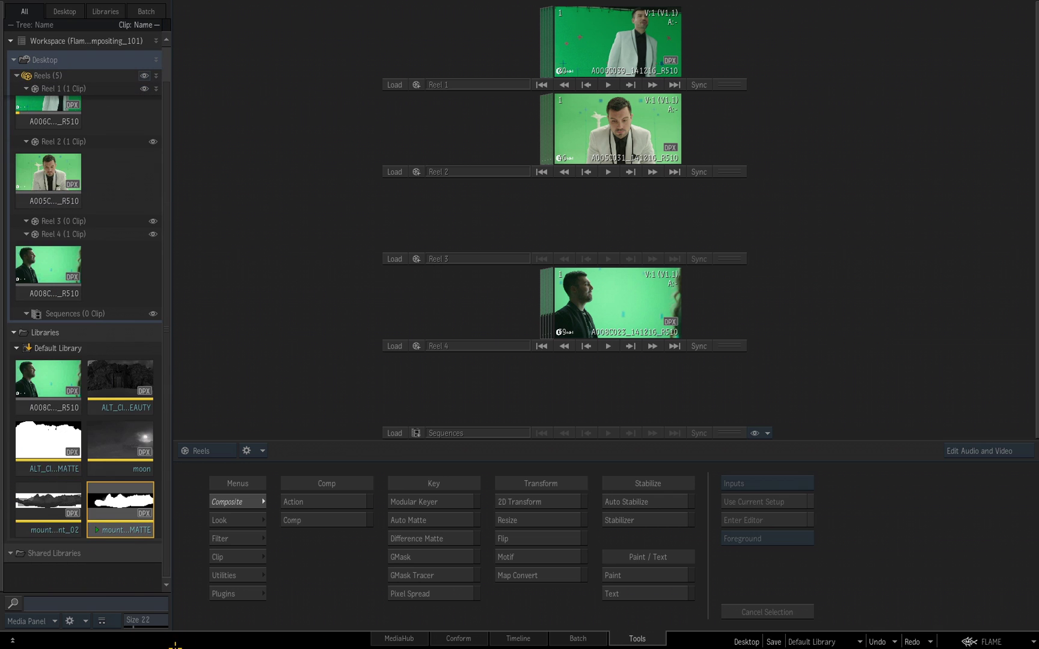
click(101, 621)
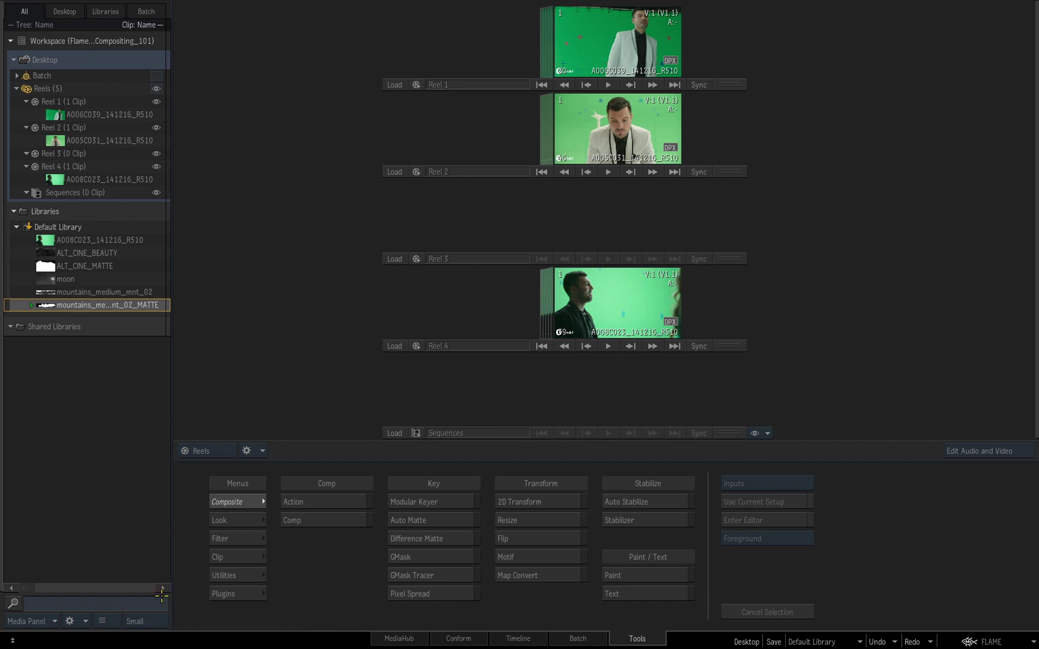
click(154, 621)
click(56, 14)
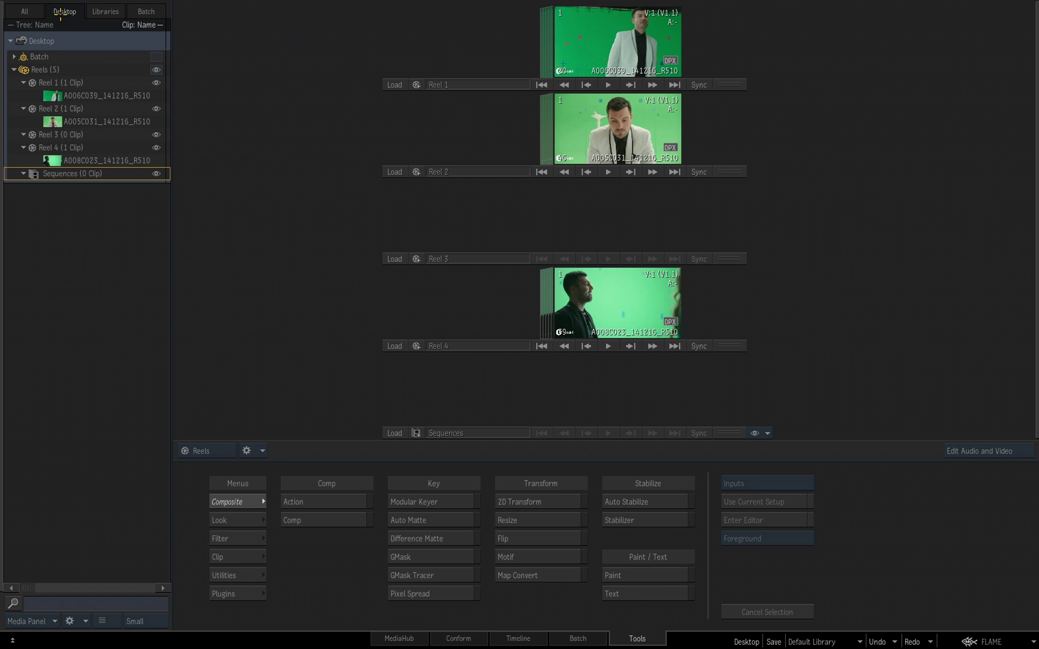
click(101, 12)
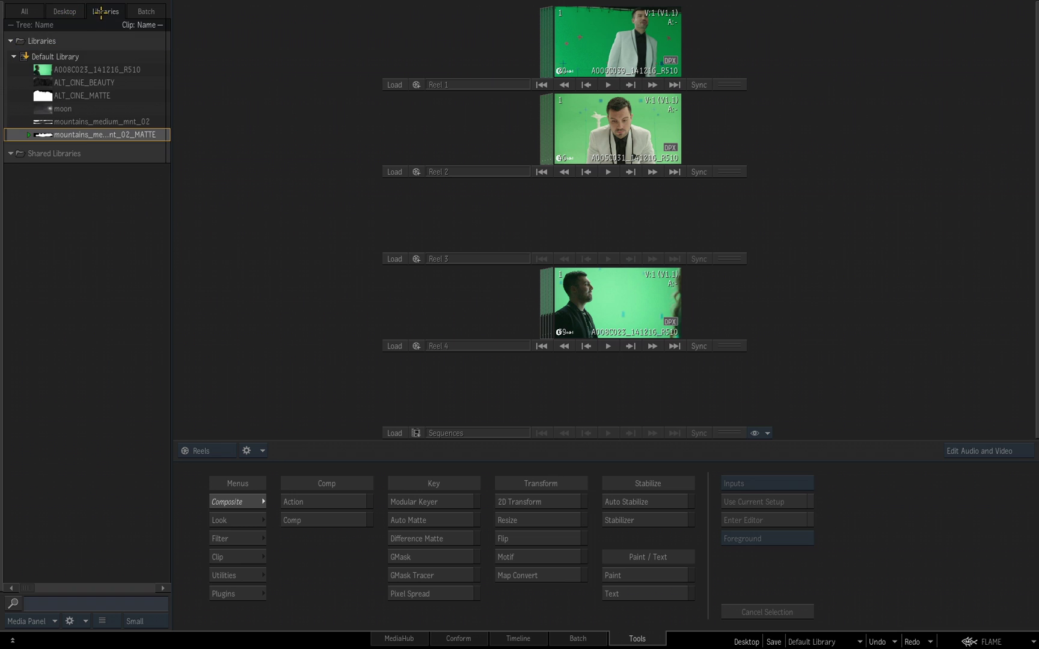
click(146, 11)
click(19, 11)
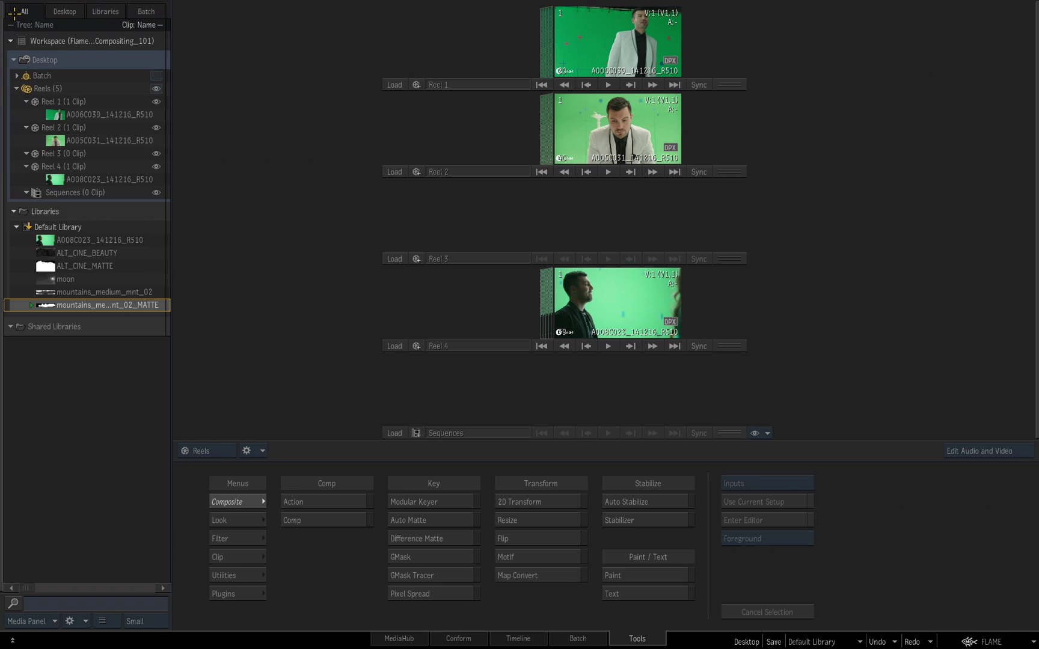
click(75, 140)
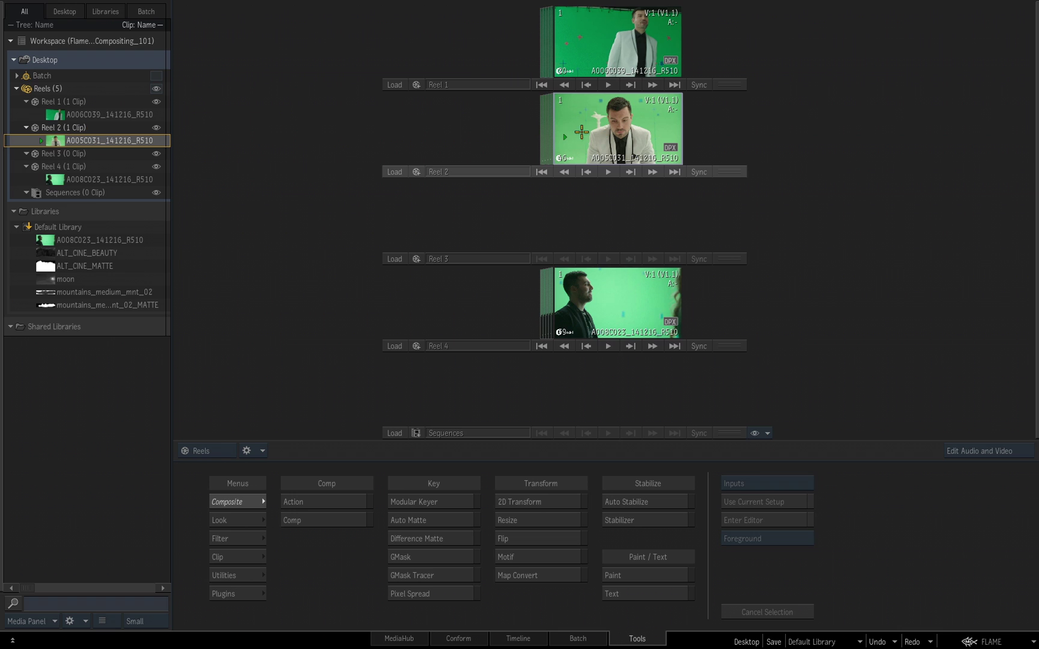
click(73, 180)
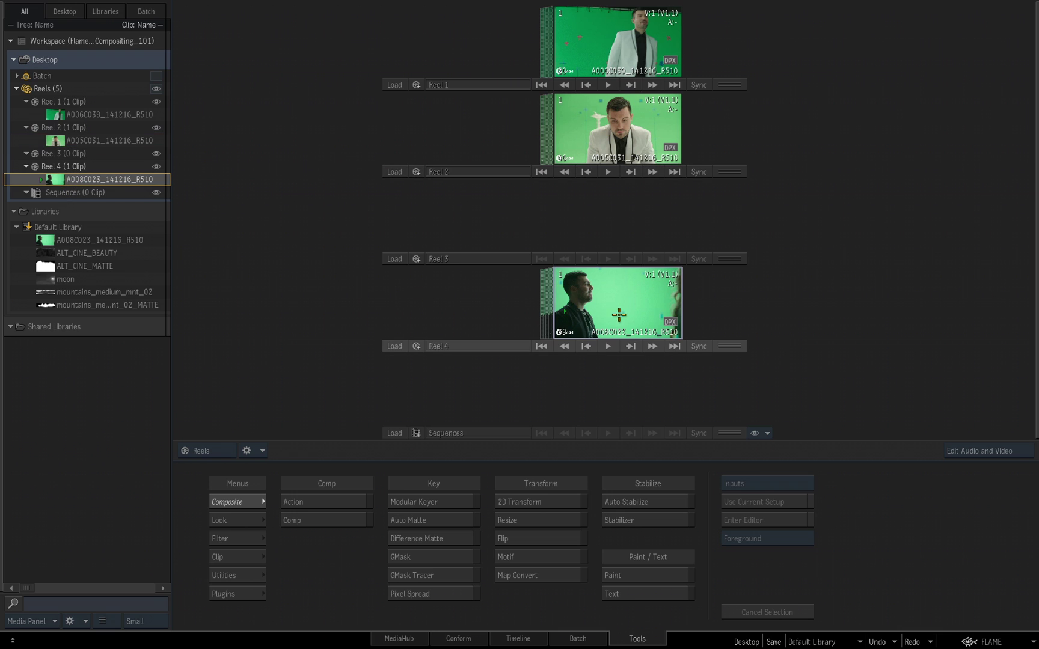
click(90, 166)
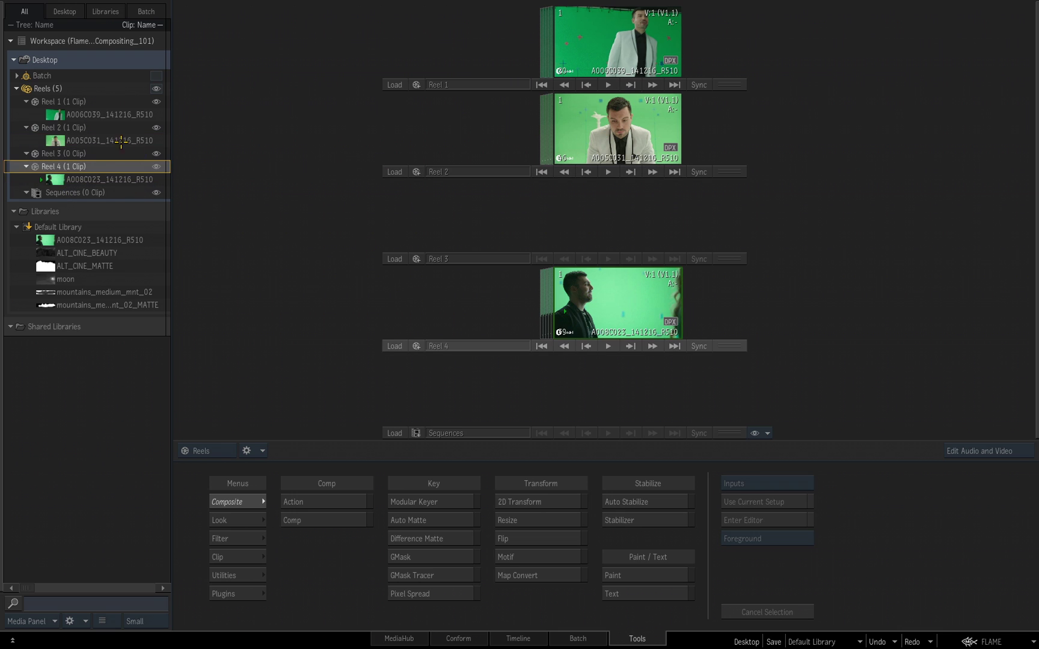
click(105, 153)
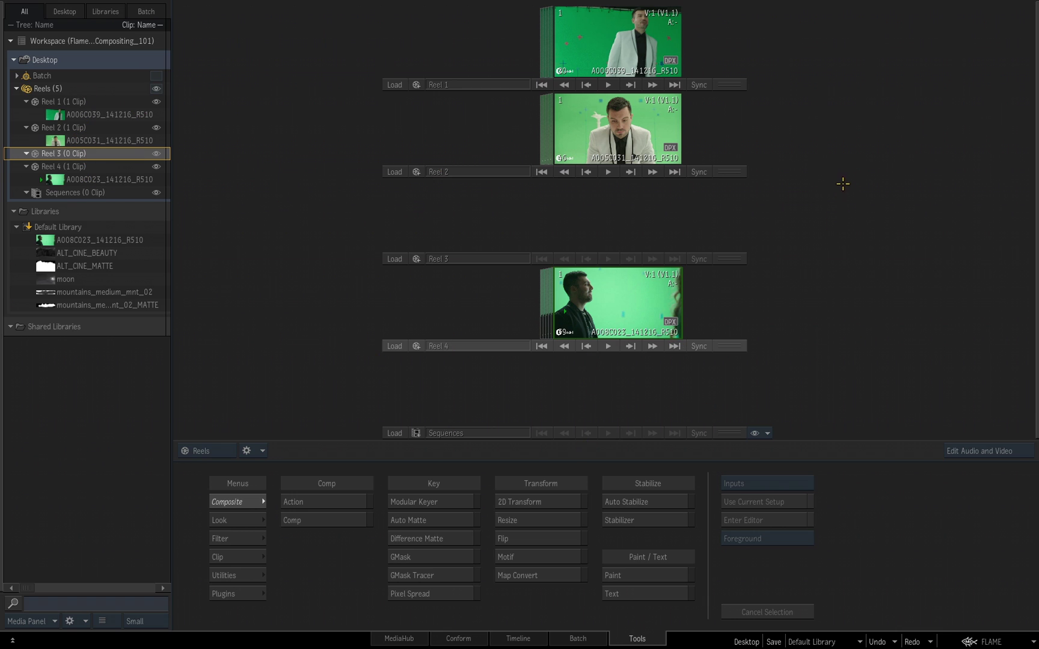
click(467, 84)
click(467, 85)
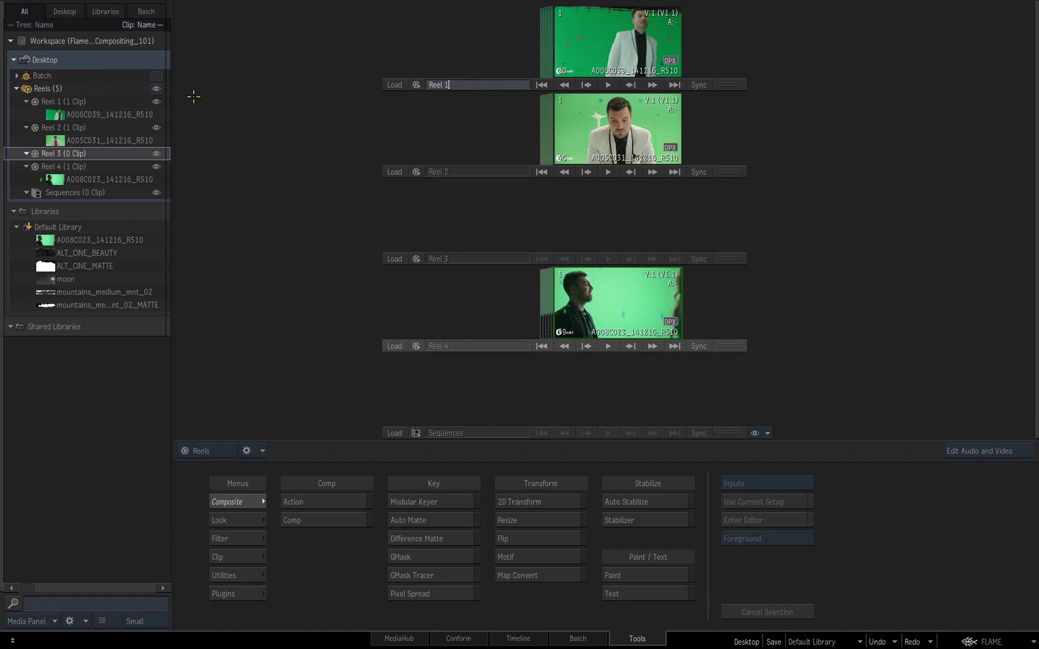
click(67, 101)
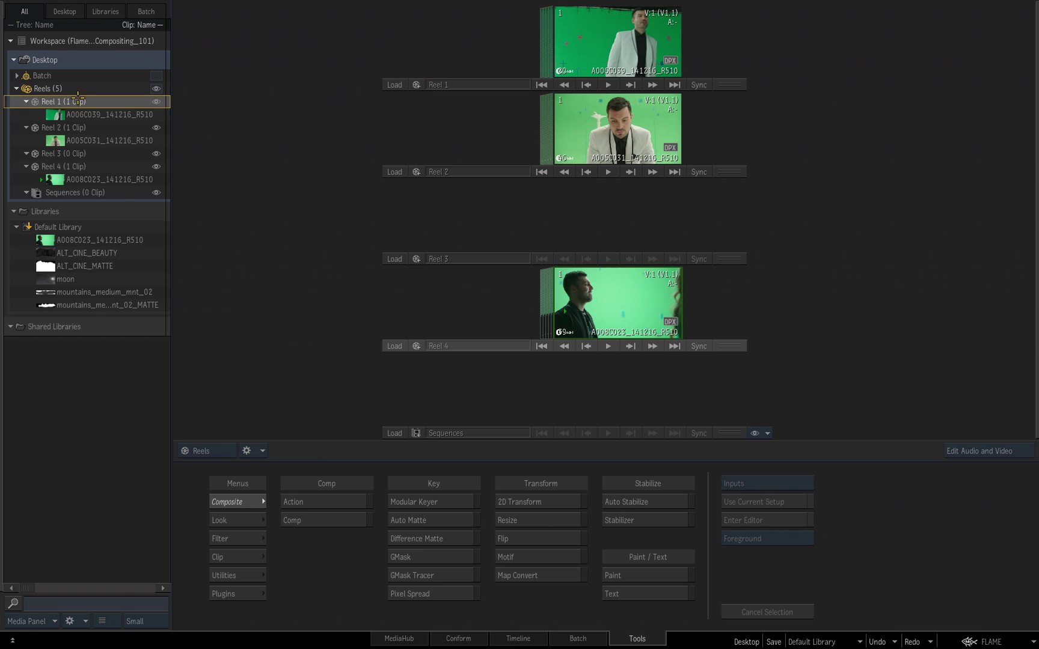
right_click(62, 102)
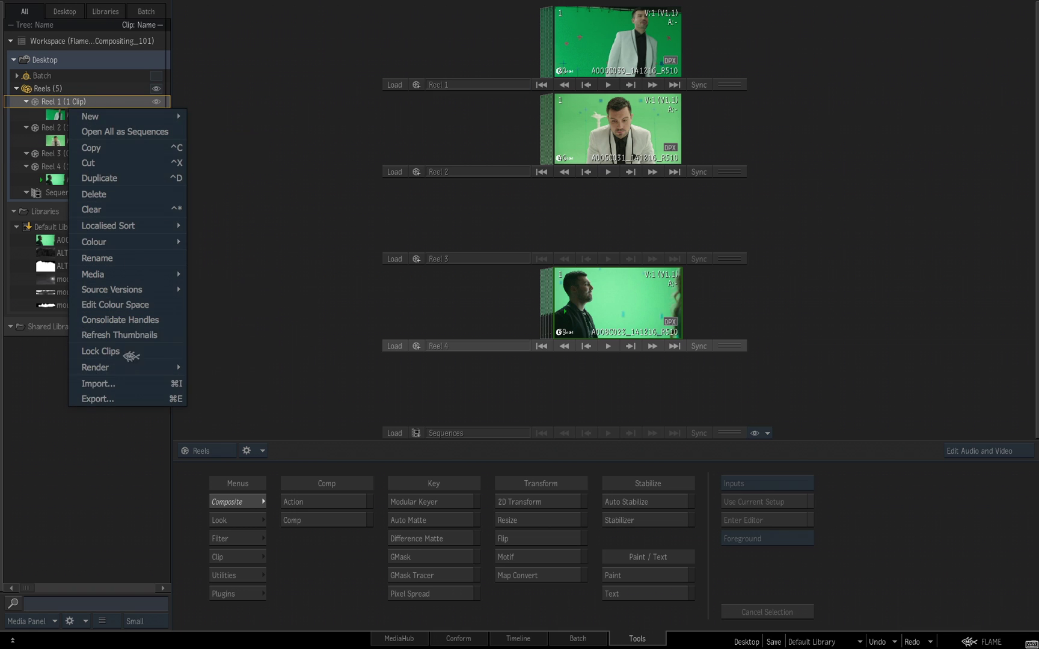
mouse_move(137, 240)
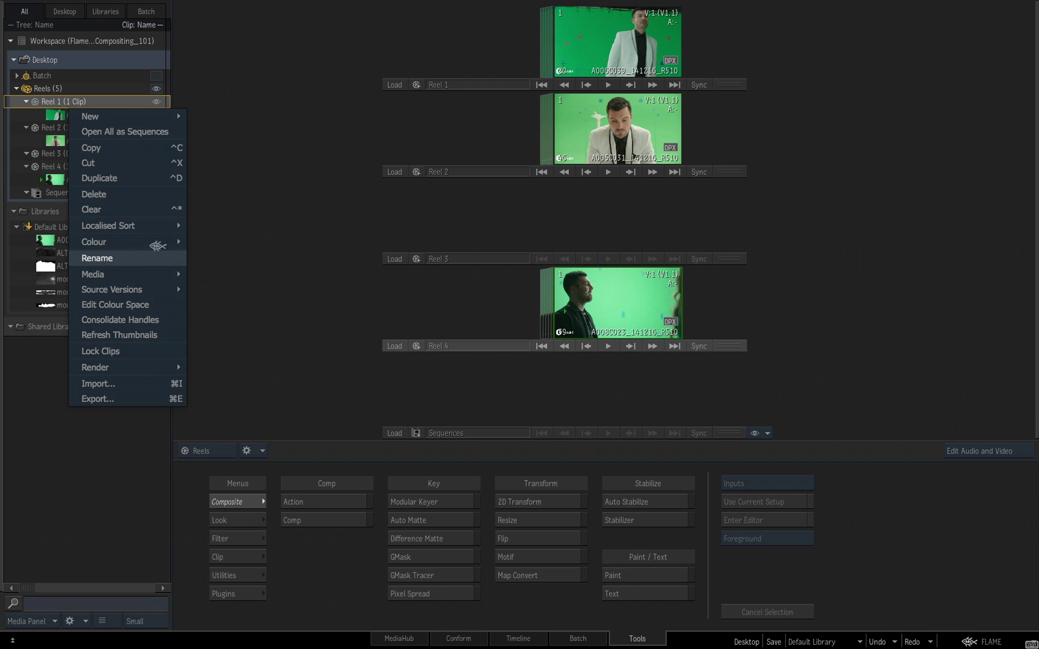
click(296, 133)
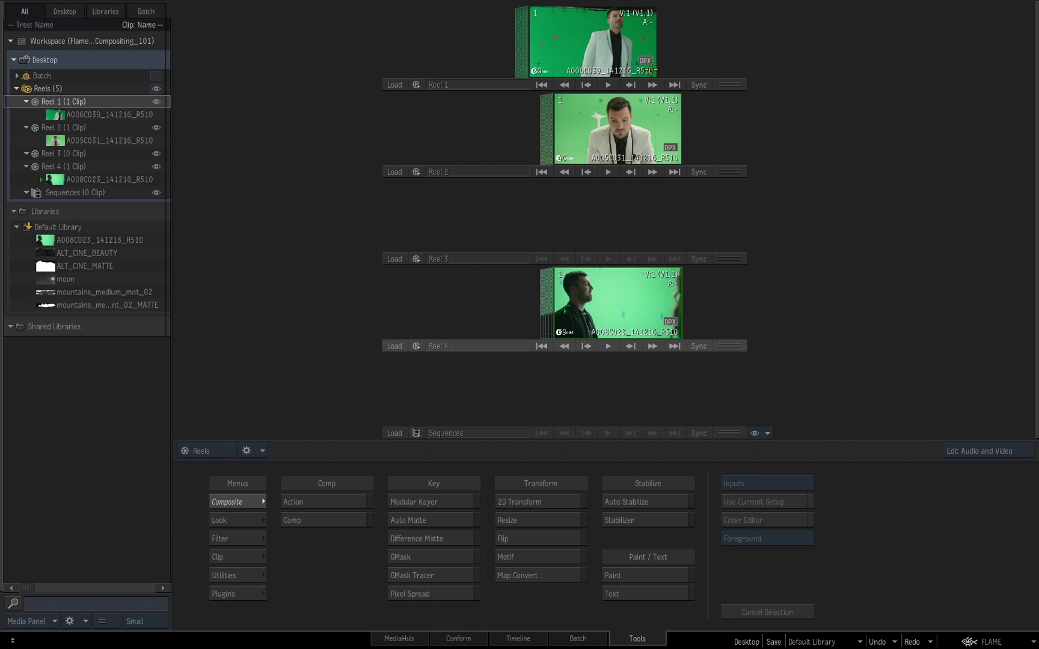
drag(588, 50, 625, 55)
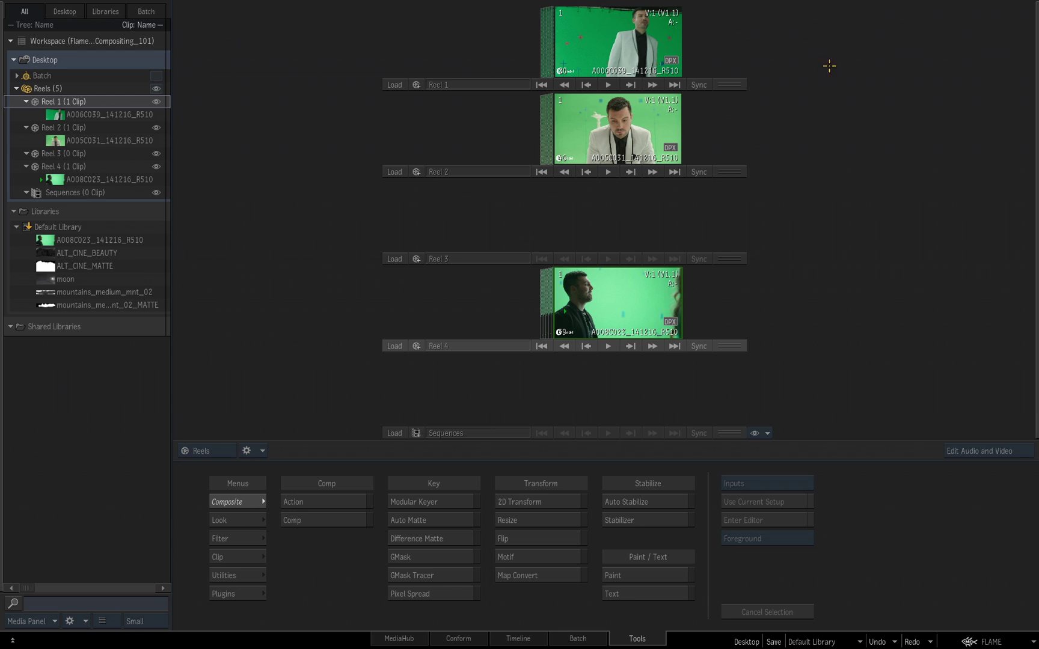
drag(612, 128, 451, 29)
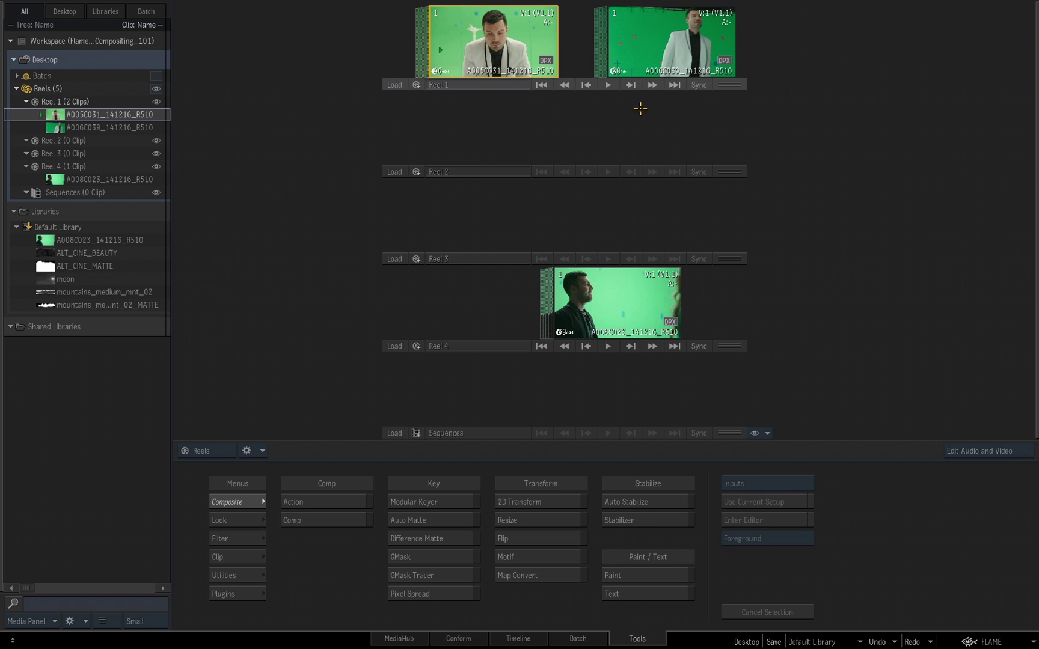
drag(66, 114, 82, 143)
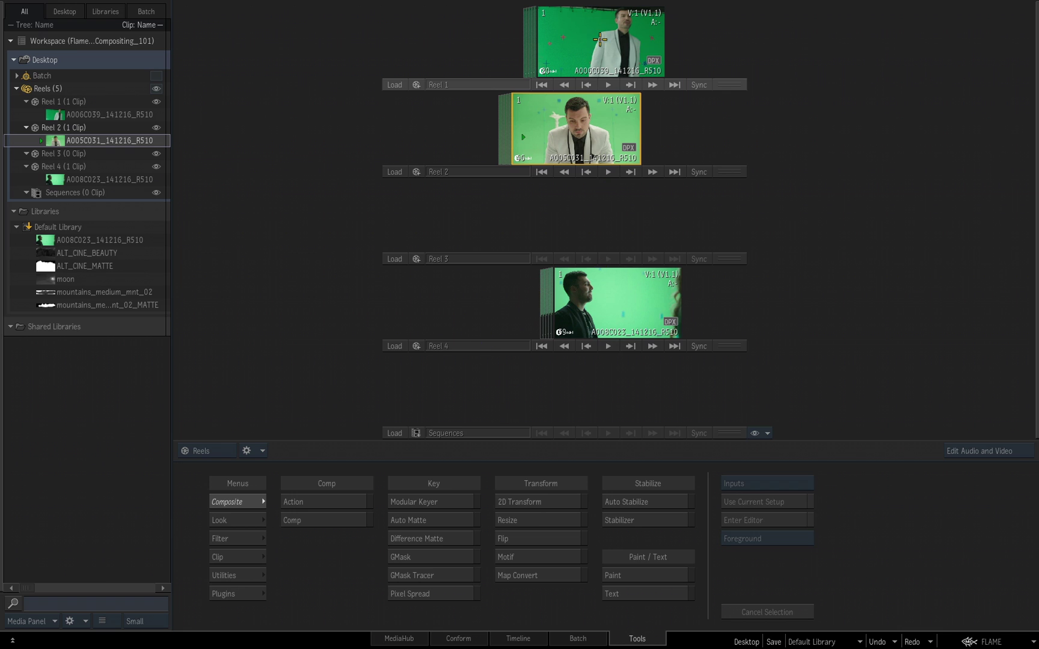
drag(592, 41, 567, 42)
drag(603, 292, 574, 288)
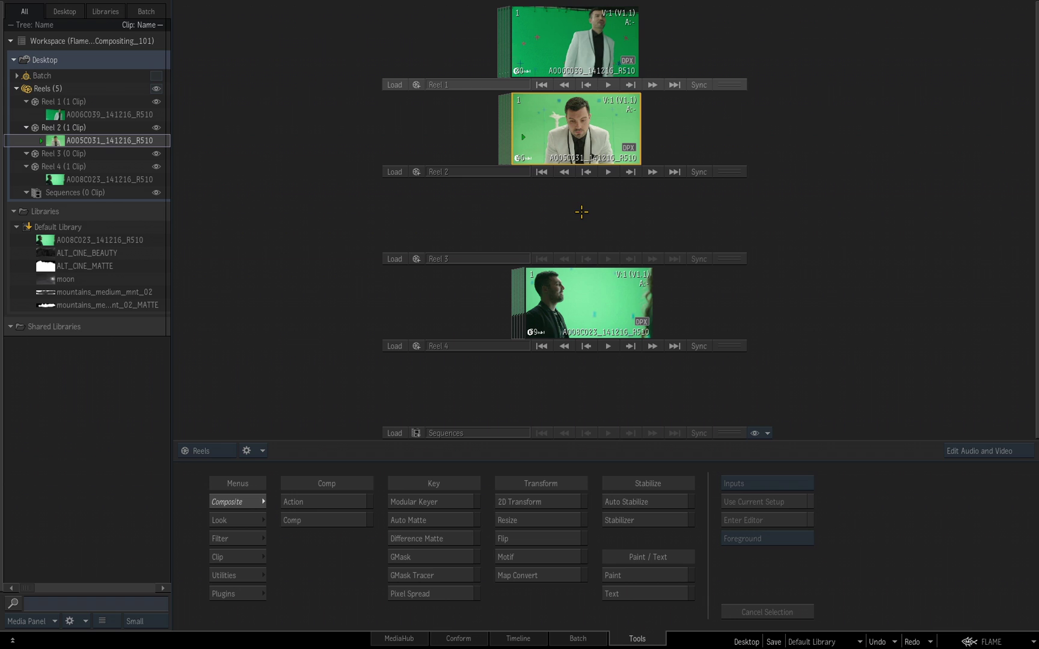
Append 'C101' to the Desktop entry's name so it reads 'Desktop C101'
click(43, 60)
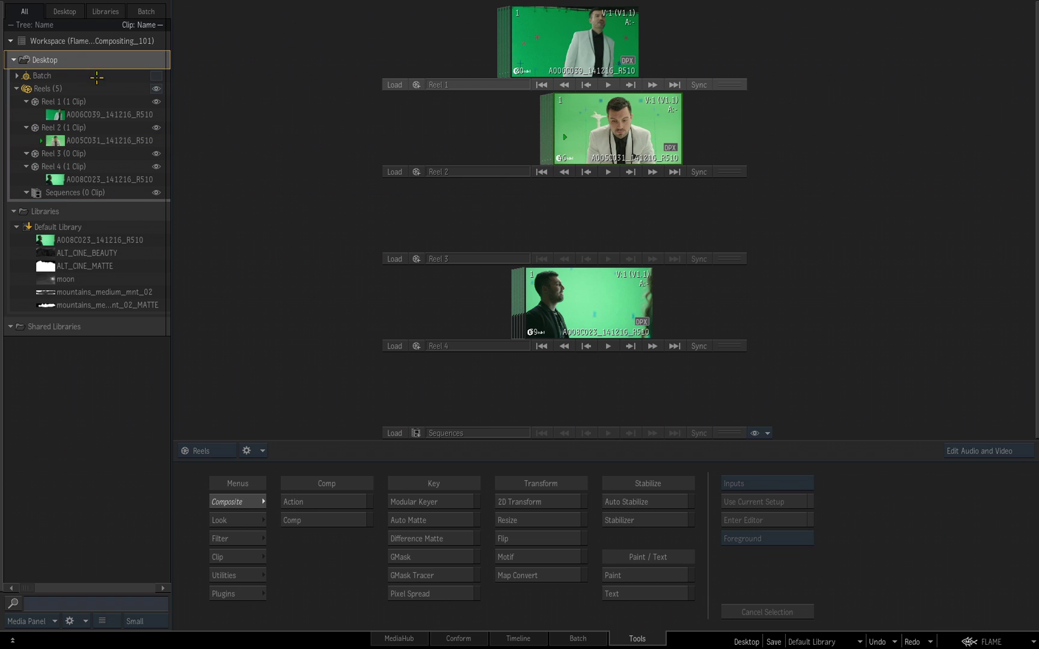
double_click(66, 59)
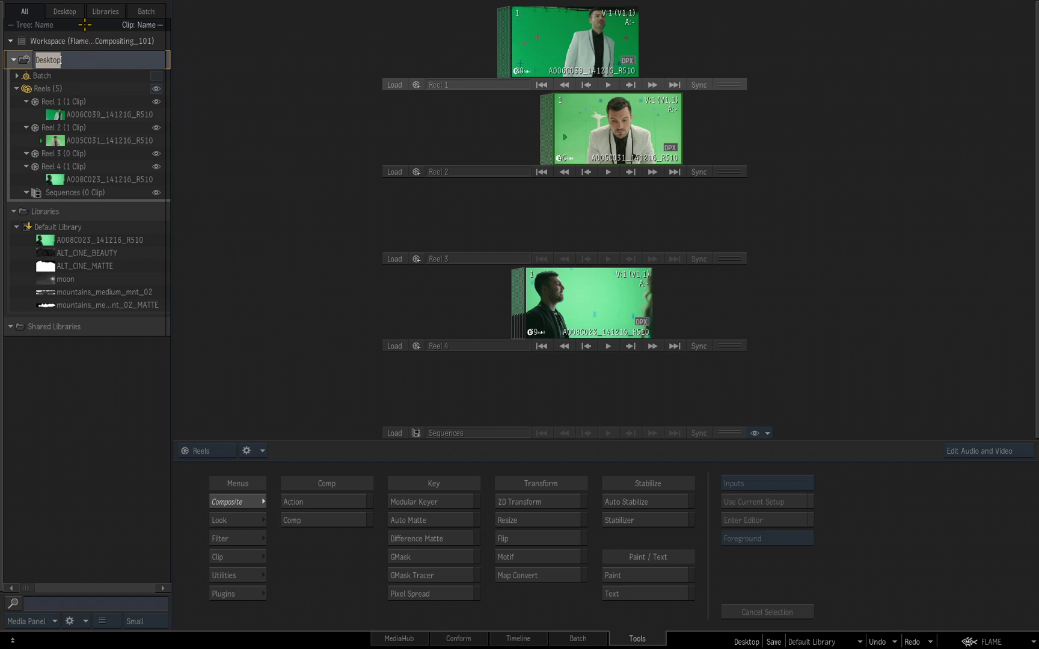
key(End)
text(C101)
key(Return)
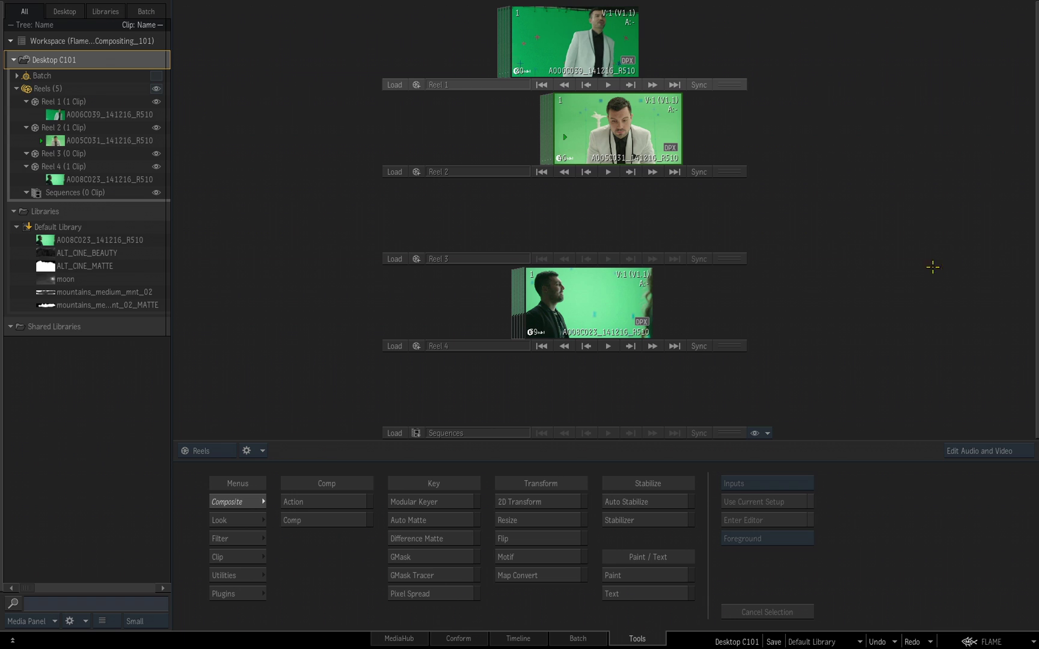
Save the project using Save Project from the FLAME menu
click(1007, 640)
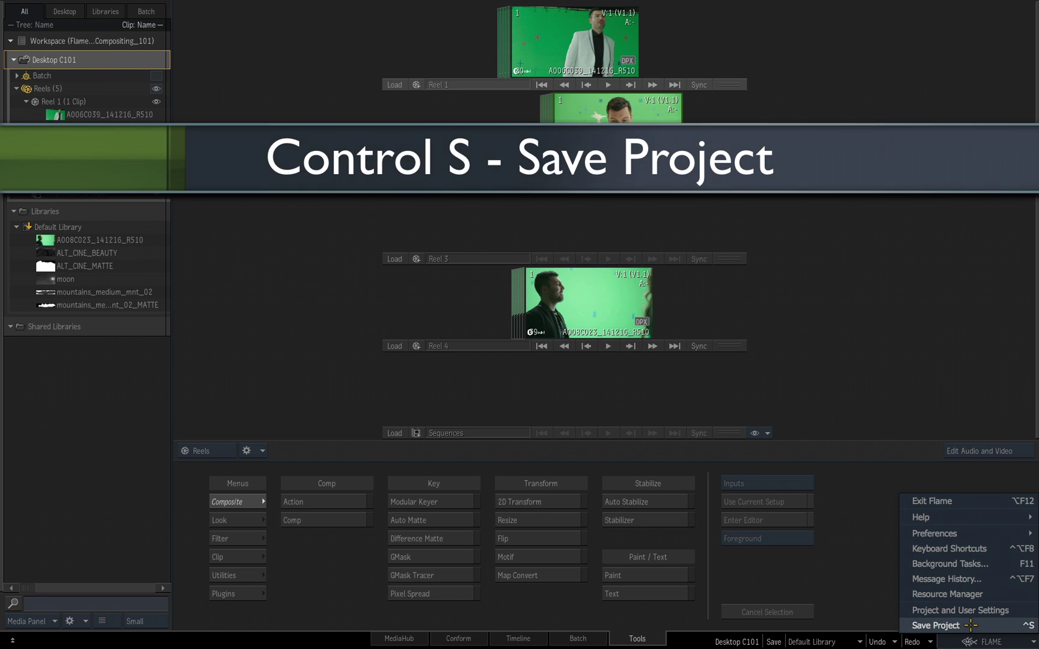
click(970, 625)
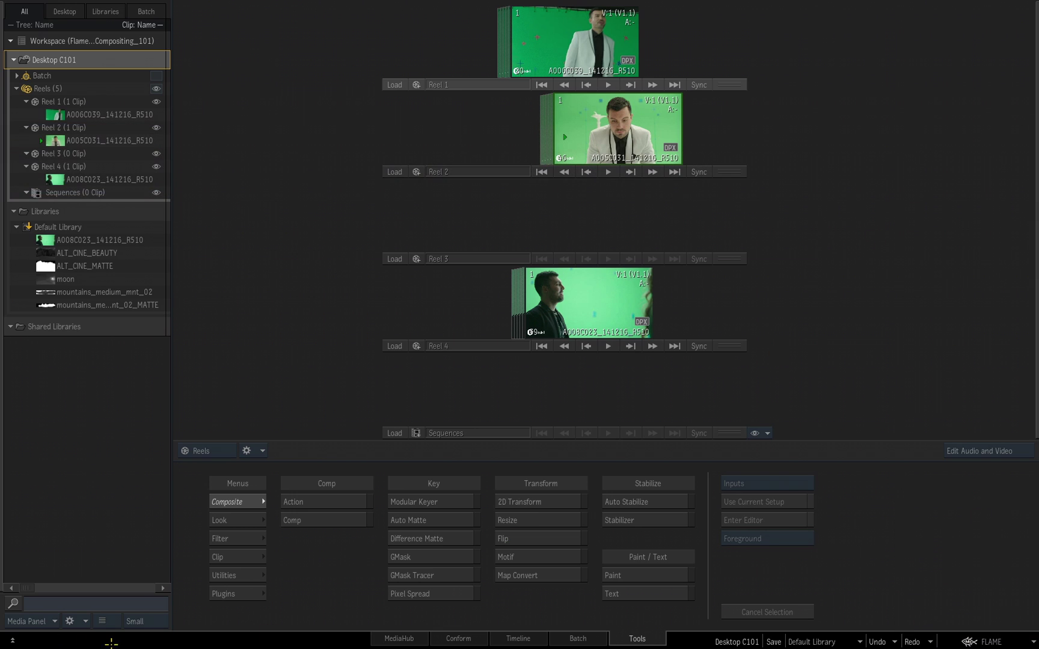